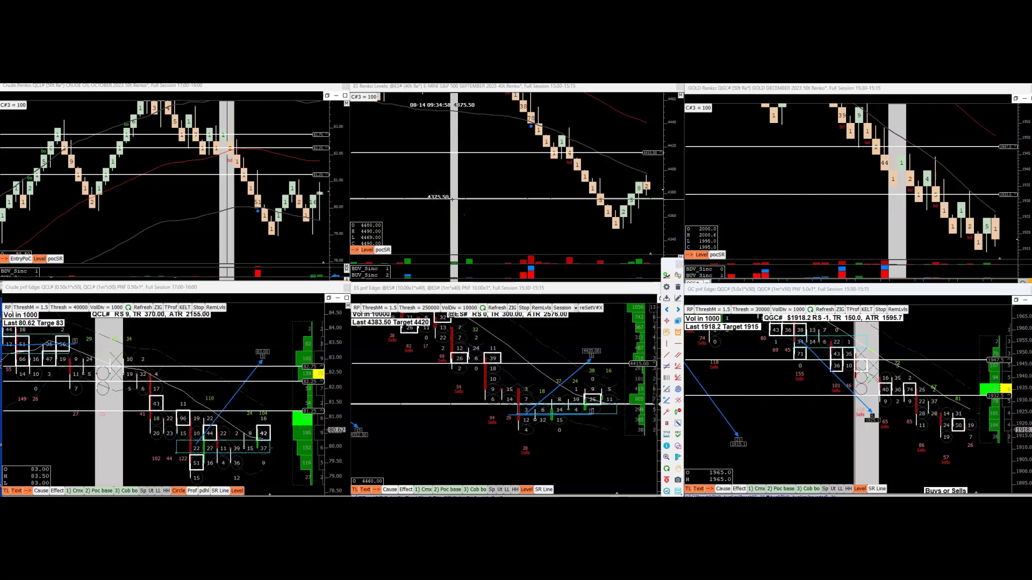
# Delete all drawn levels, arrows and zones from the crude oil point-and-figure chart.
pyautogui.click(229, 238)
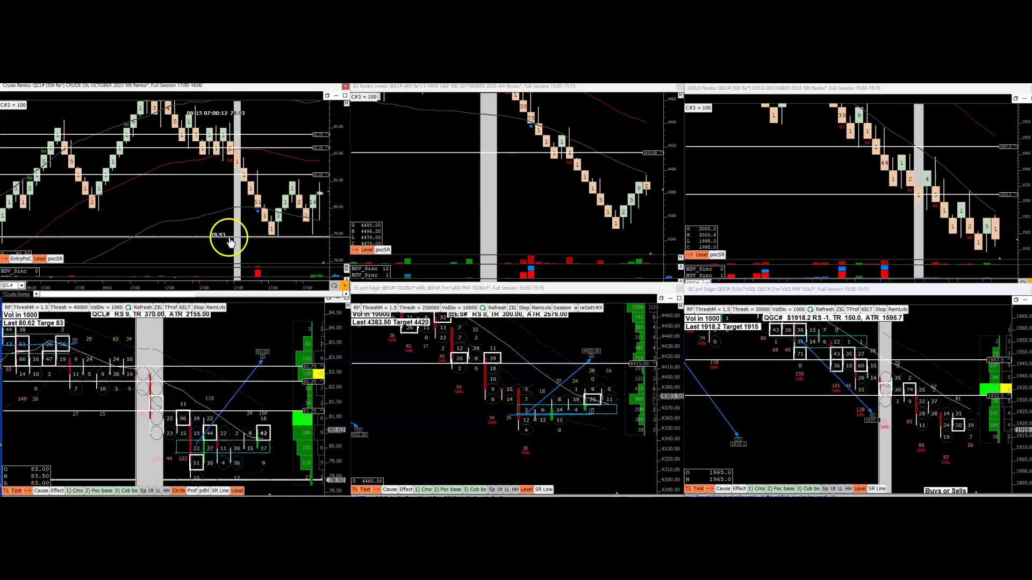
pyautogui.scroll(3, 229, 239)
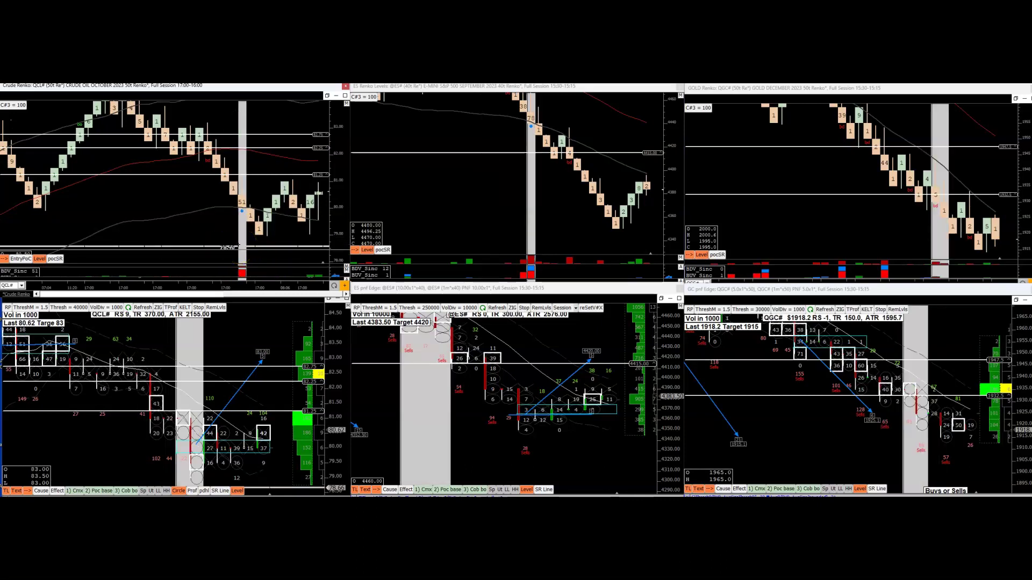
pyautogui.click(226, 328)
pyautogui.rightClick(224, 336)
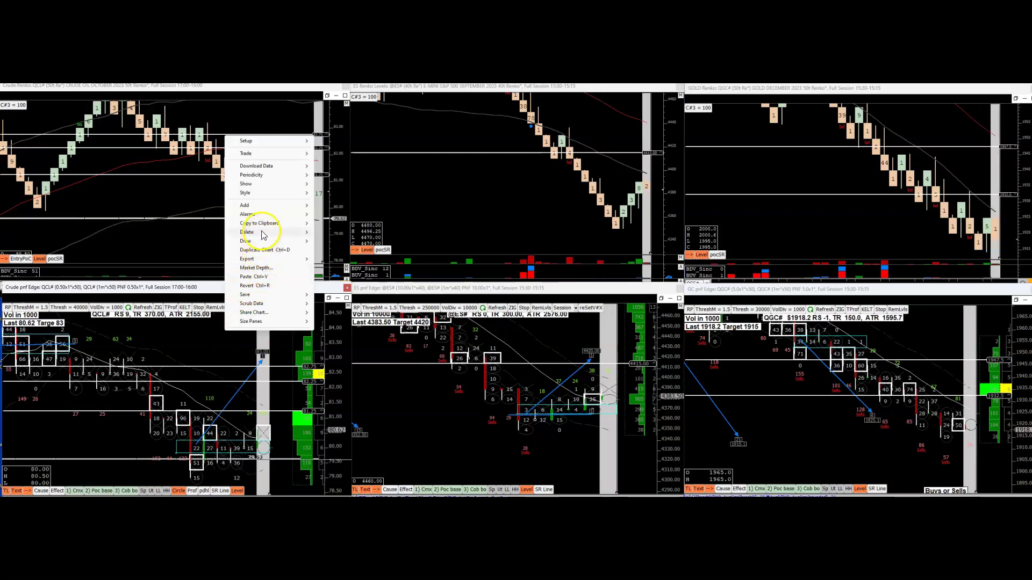
pyautogui.moveTo(262, 233)
pyautogui.click(347, 240)
# Delete all drawn levels, arrows and zones from the E-mini S&P 500 and gold point-and-figure charts.
pyautogui.rightClick(406, 402)
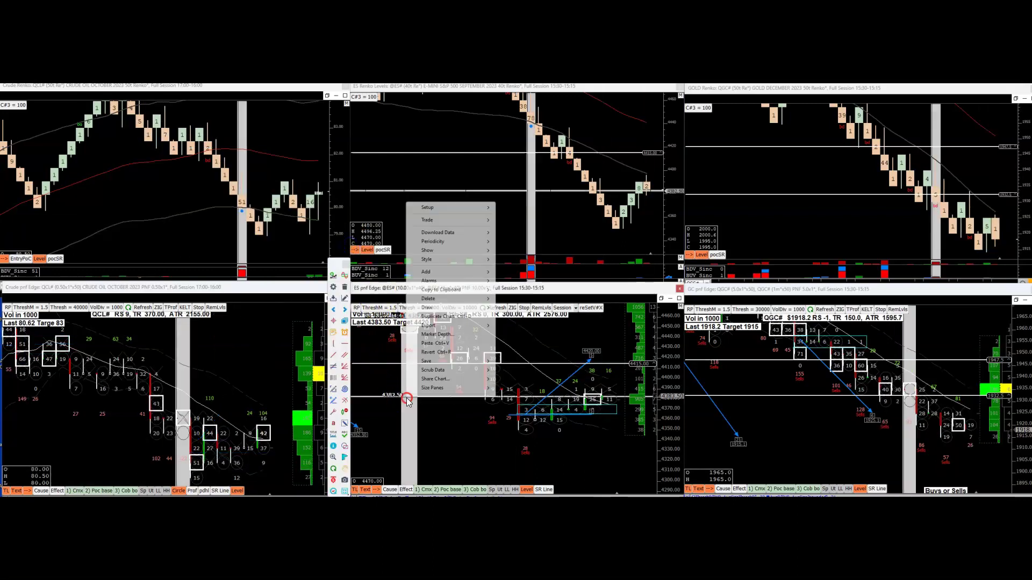
pyautogui.moveTo(437, 299)
pyautogui.click(520, 311)
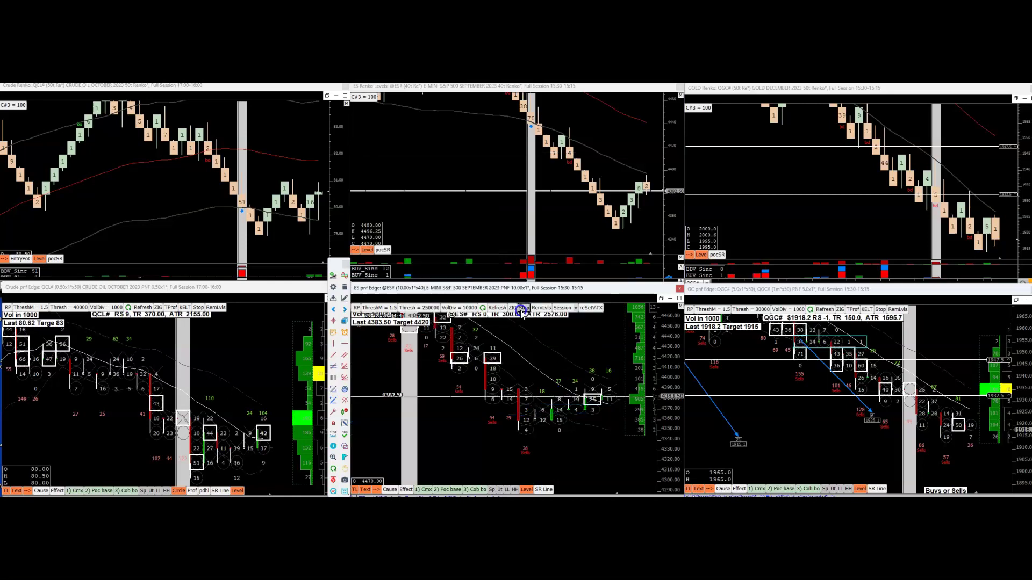
pyautogui.rightClick(827, 426)
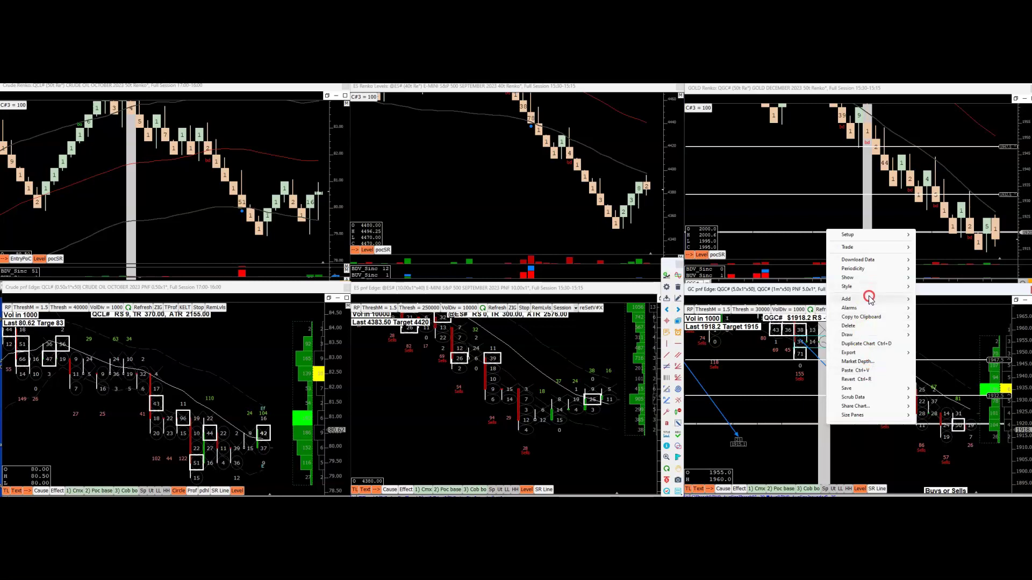
pyautogui.moveTo(865, 326)
pyautogui.click(945, 340)
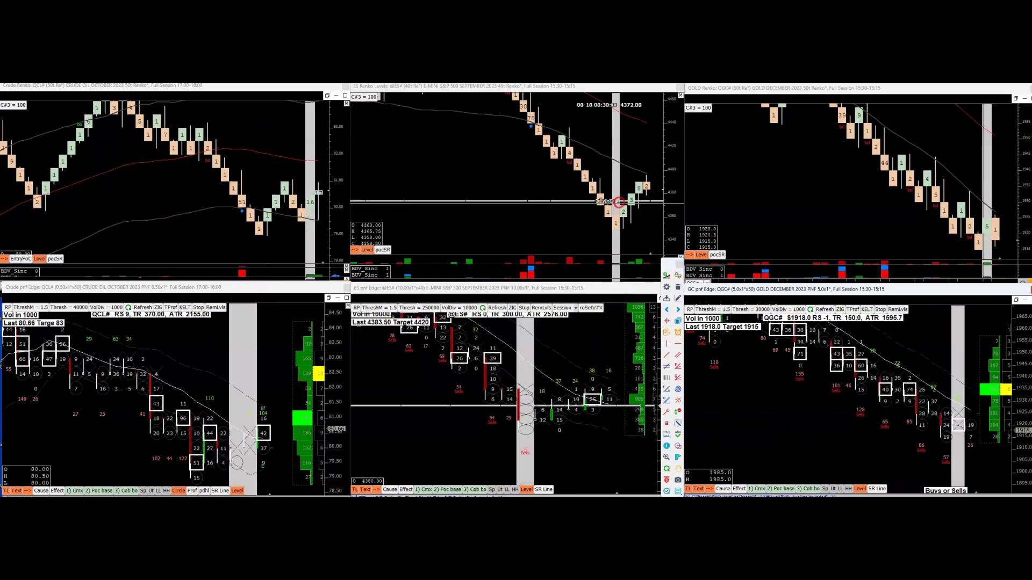
# Place a horizontal price level at 4415.00 on the E-mini S&P 500 point-and-figure chart.
pyautogui.moveTo(493, 171); pyautogui.dragTo(492, 187)
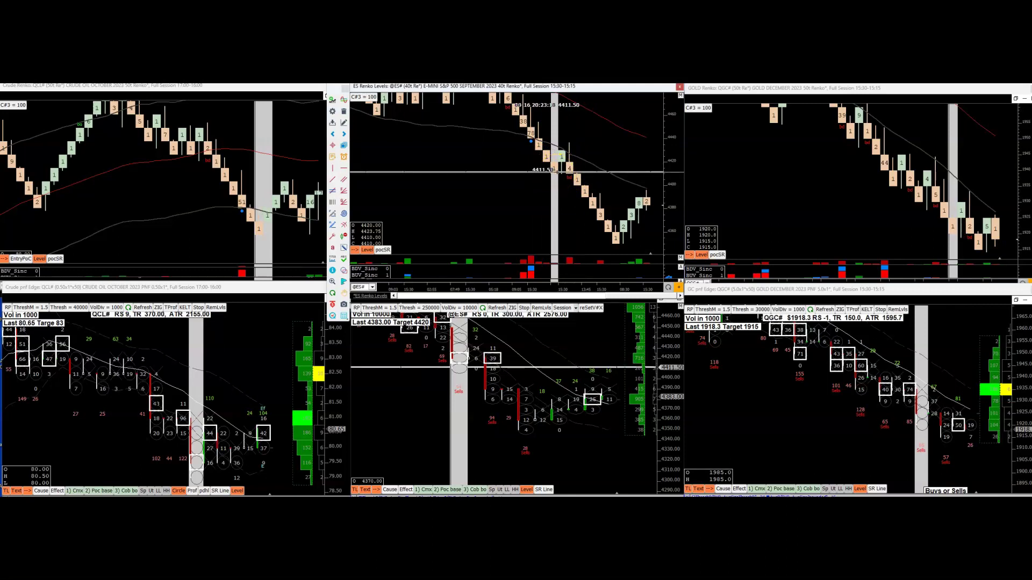
pyautogui.click(567, 178)
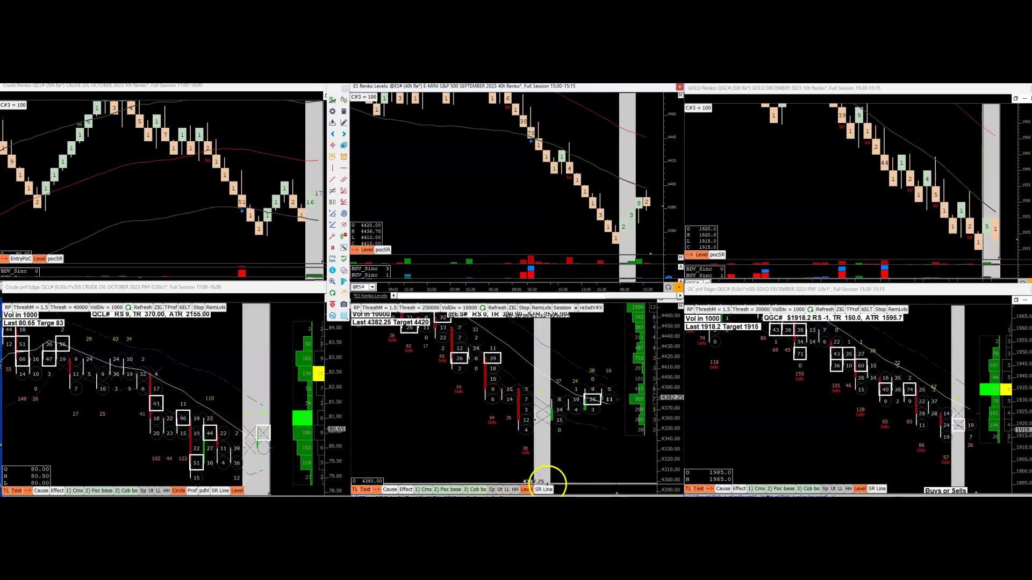
pyautogui.click(527, 490)
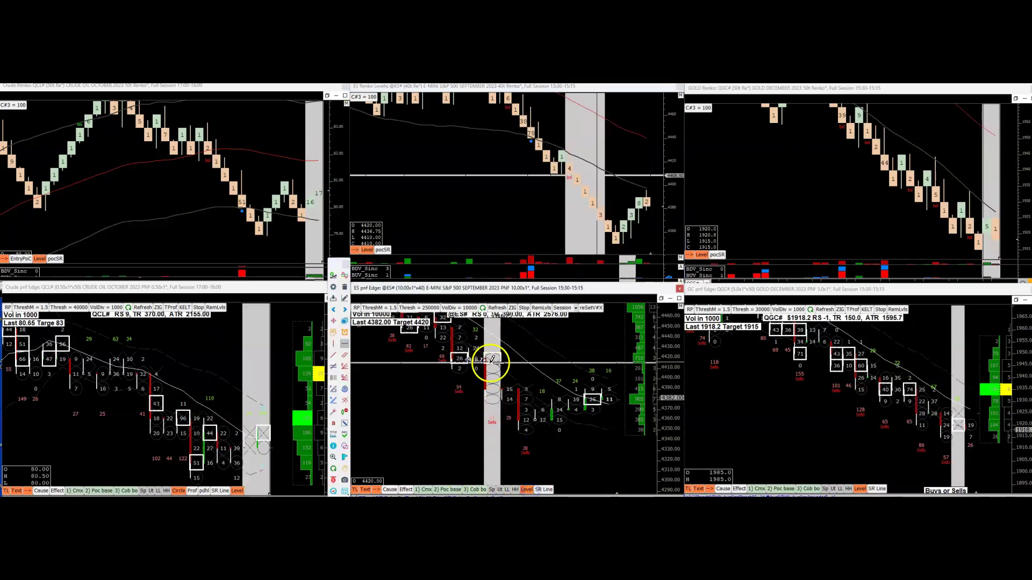
pyautogui.moveTo(466, 353); pyautogui.dragTo(404, 360)
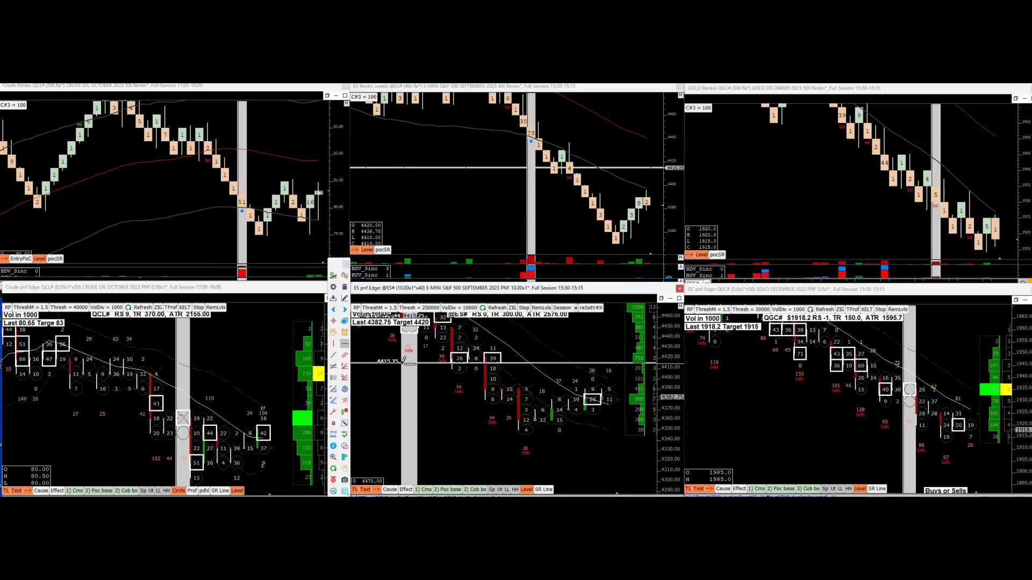
pyautogui.click(415, 364)
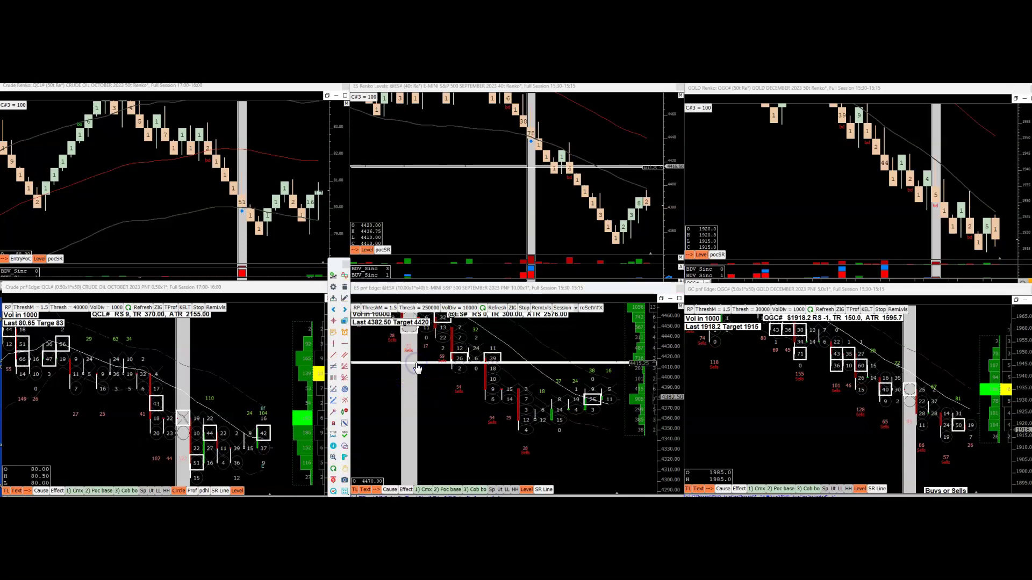
pyautogui.click(423, 407)
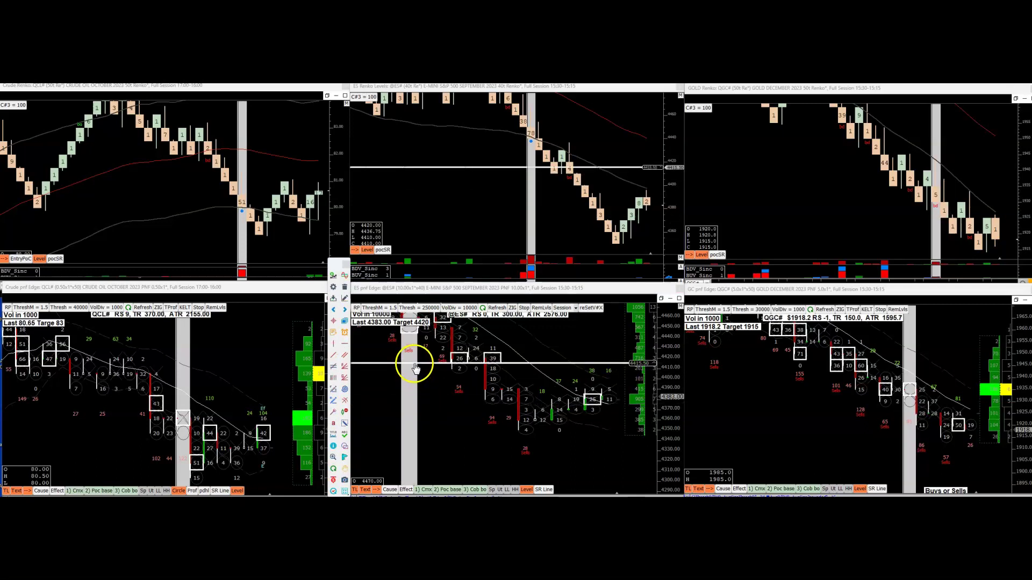
pyautogui.moveTo(416, 365)
pyautogui.mouseDown()
pyautogui.moveTo(417, 391)
pyautogui.moveTo(425, 357)
pyautogui.mouseUp()
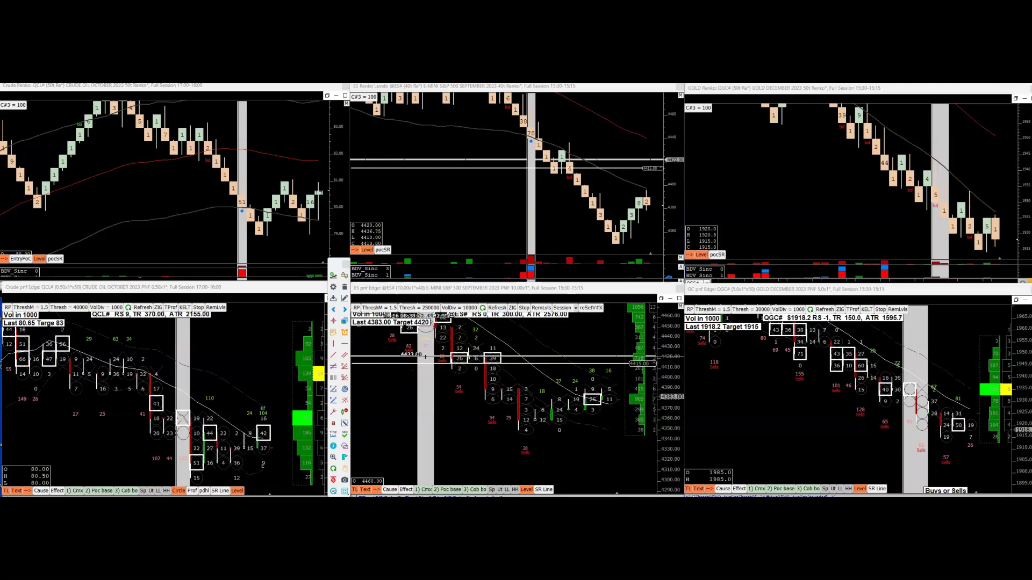
# Draw a rectangular support zone across the recent base on the E-mini S&P 500 point-and-figure chart, with its lower edge at about 4365.
pyautogui.moveTo(425, 356); pyautogui.dragTo(492, 365)
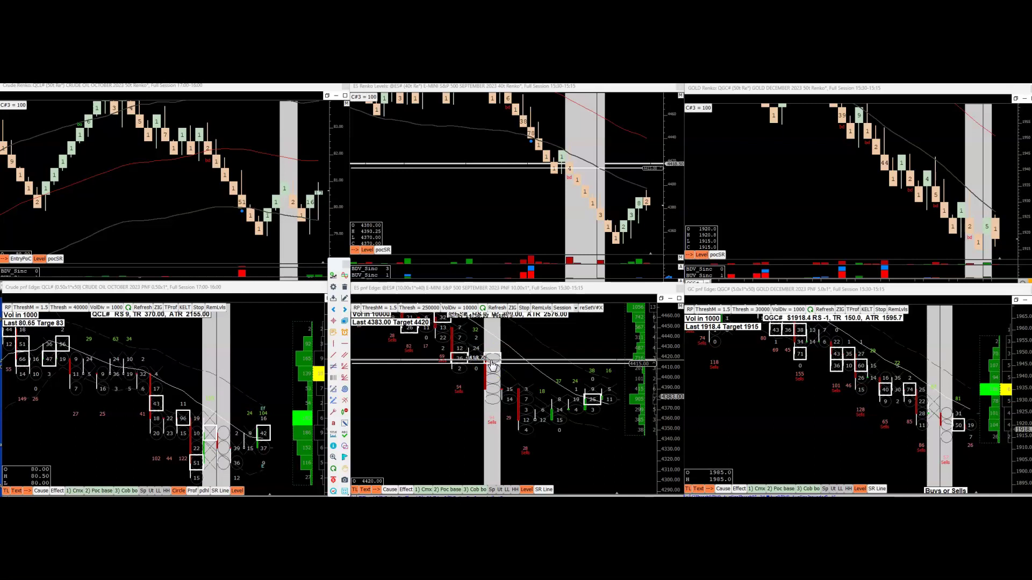
pyautogui.click(558, 421)
pyautogui.moveTo(595, 380); pyautogui.dragTo(581, 363)
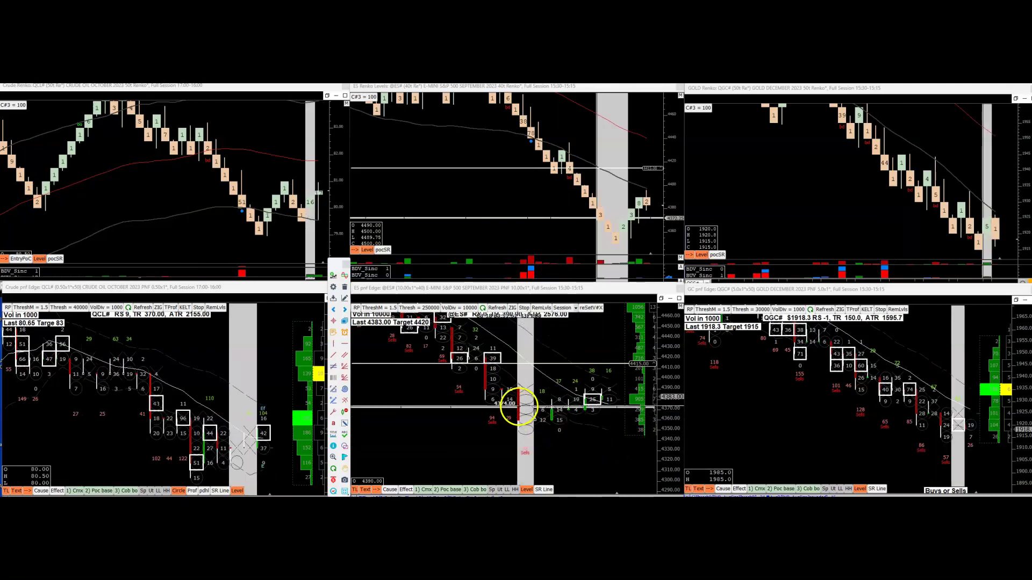
pyautogui.moveTo(657, 379); pyautogui.dragTo(659, 355)
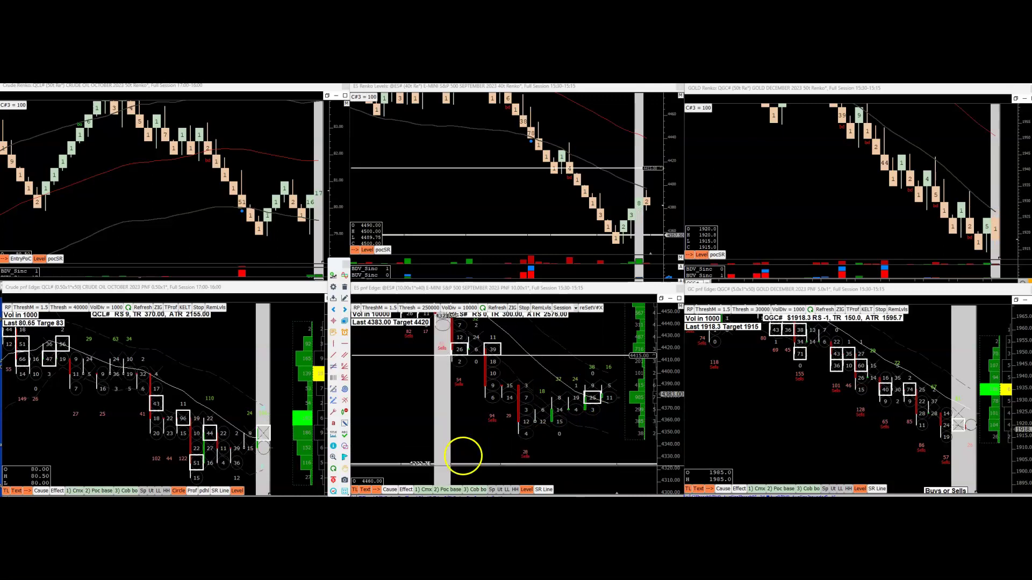
pyautogui.click(543, 491)
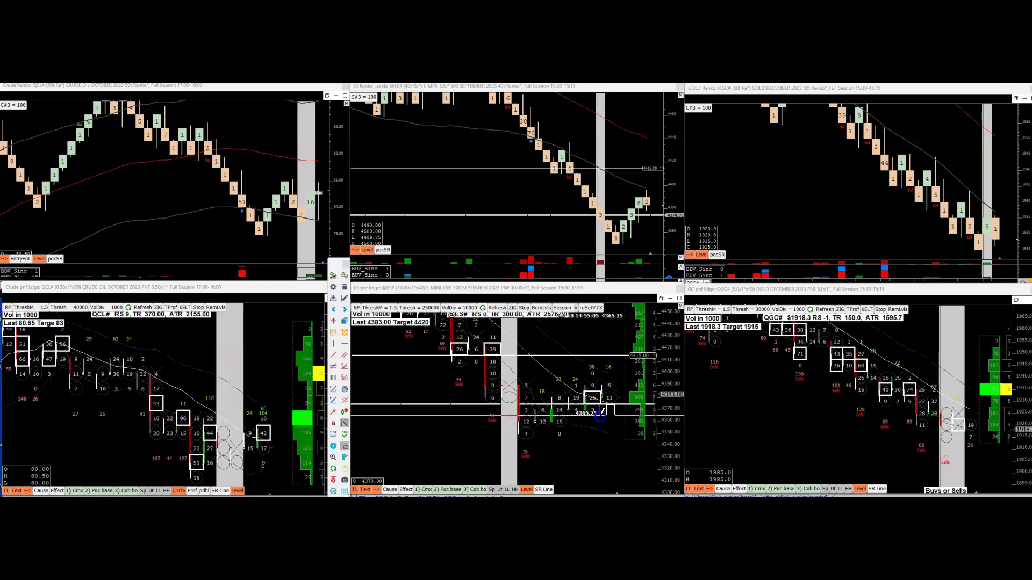
pyautogui.click(600, 417)
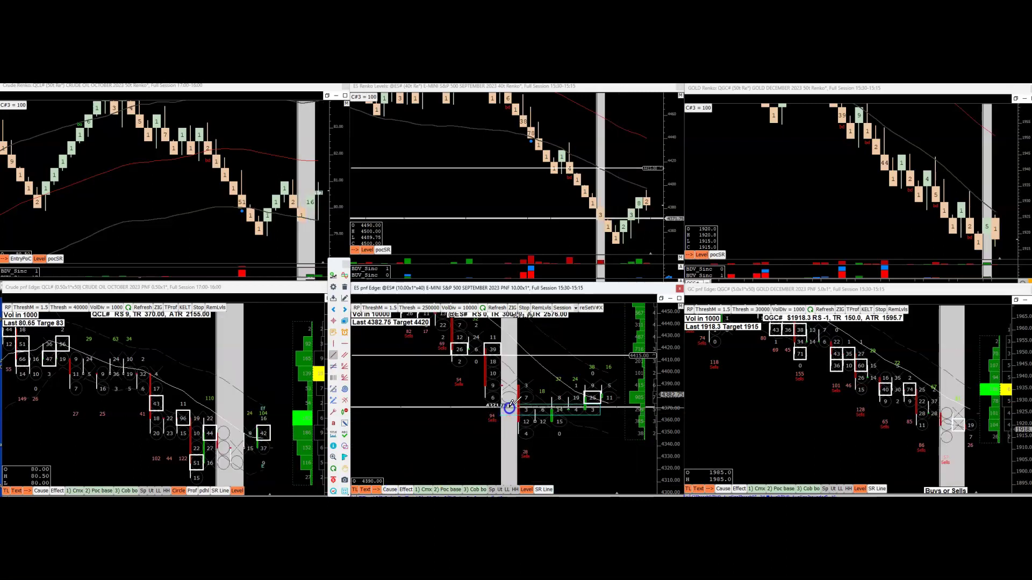
# Draw an upward arrow from the E-mini S&P 500 support zone to a target of about 4421.50.
pyautogui.click(544, 447)
pyautogui.moveTo(544, 447); pyautogui.dragTo(519, 412)
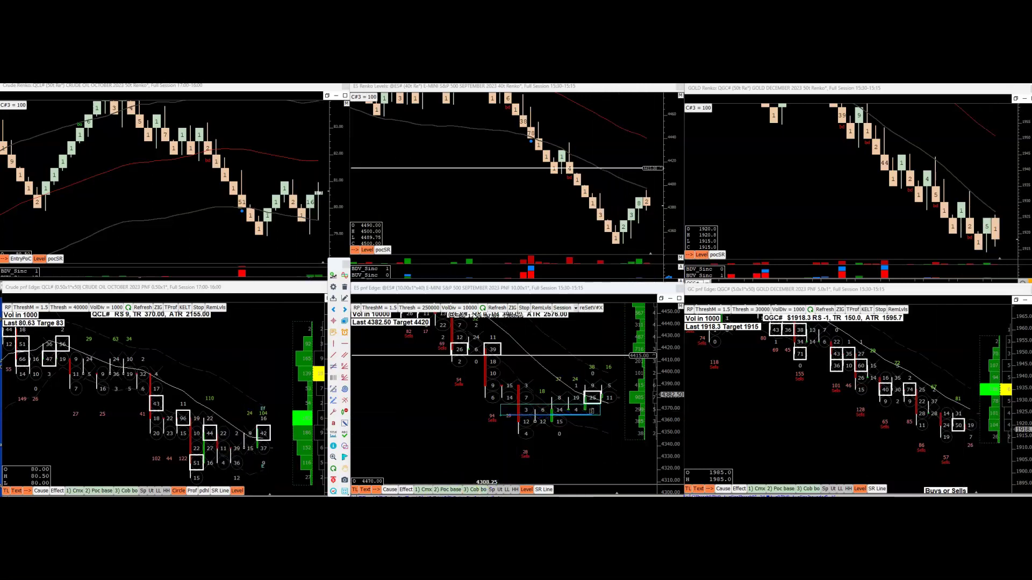
pyautogui.click(525, 411)
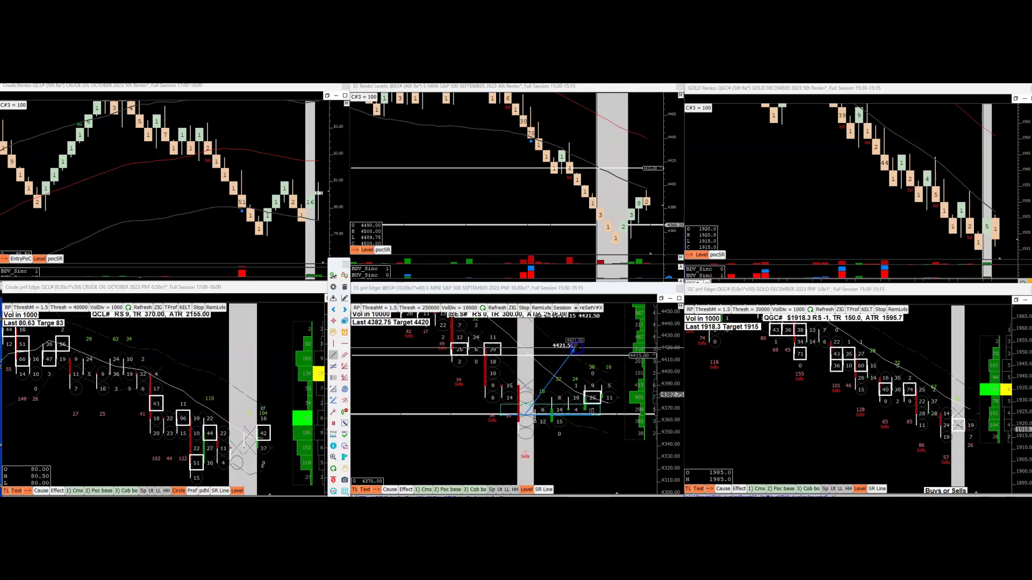
pyautogui.click(508, 451)
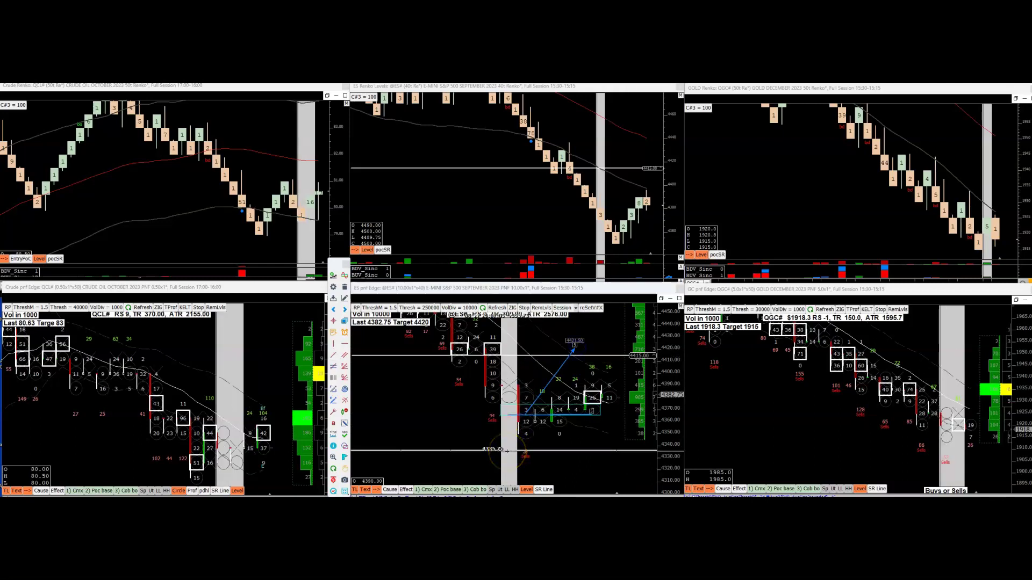
# Examine the E-mini S&P 500 support zone, the arrow's target and the earlier high-volume boxes around the 4415 level.
pyautogui.click(526, 410)
pyautogui.click(599, 410)
pyautogui.click(592, 353)
pyautogui.moveTo(592, 354); pyautogui.dragTo(479, 355)
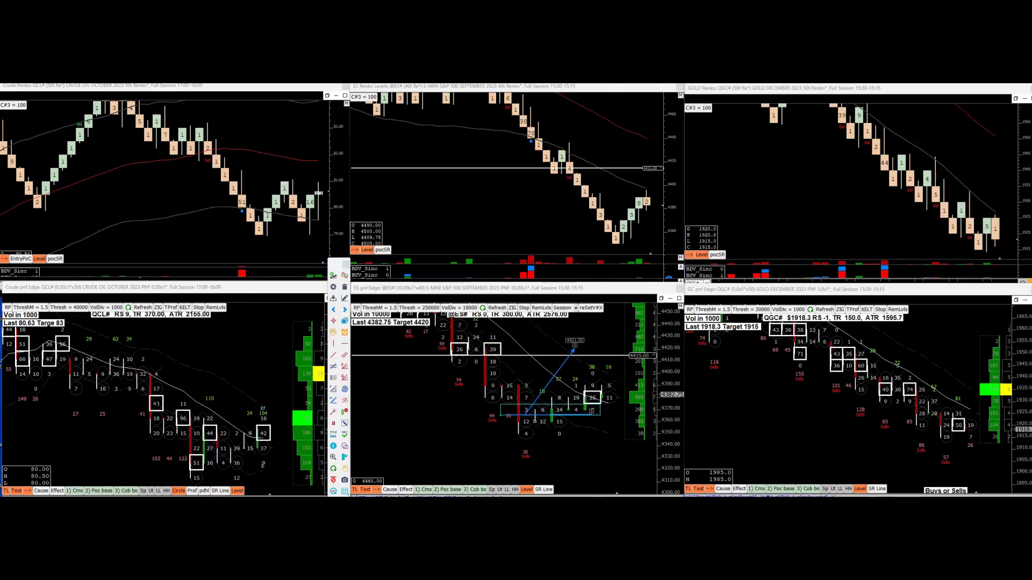
pyautogui.click(491, 425)
pyautogui.click(546, 414)
pyautogui.click(537, 405)
pyautogui.click(575, 351)
pyautogui.moveTo(576, 351); pyautogui.dragTo(599, 407)
pyautogui.click(598, 347)
pyautogui.click(472, 348)
pyautogui.click(466, 356)
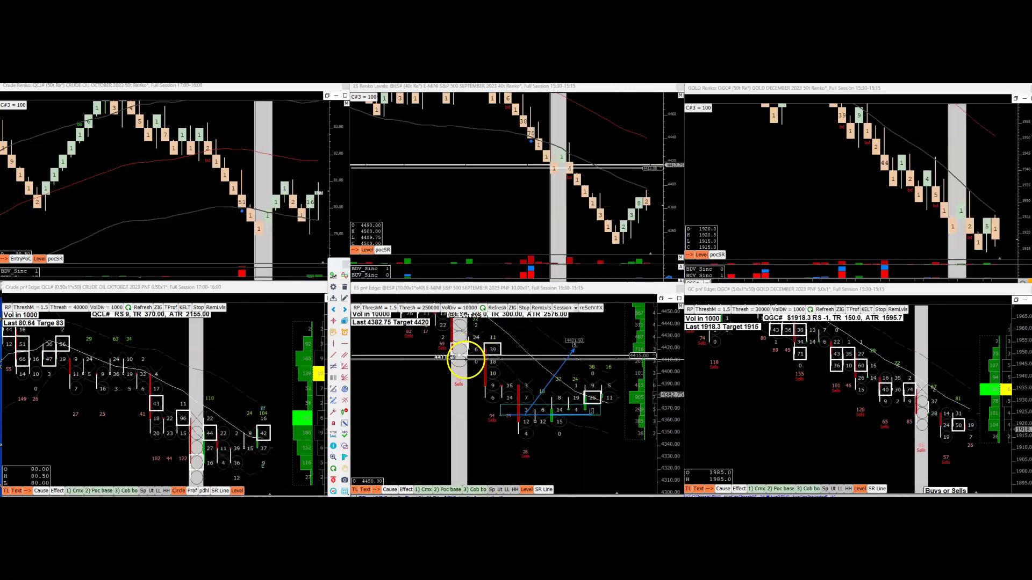
pyautogui.click(468, 346)
pyautogui.click(479, 407)
pyautogui.click(445, 357)
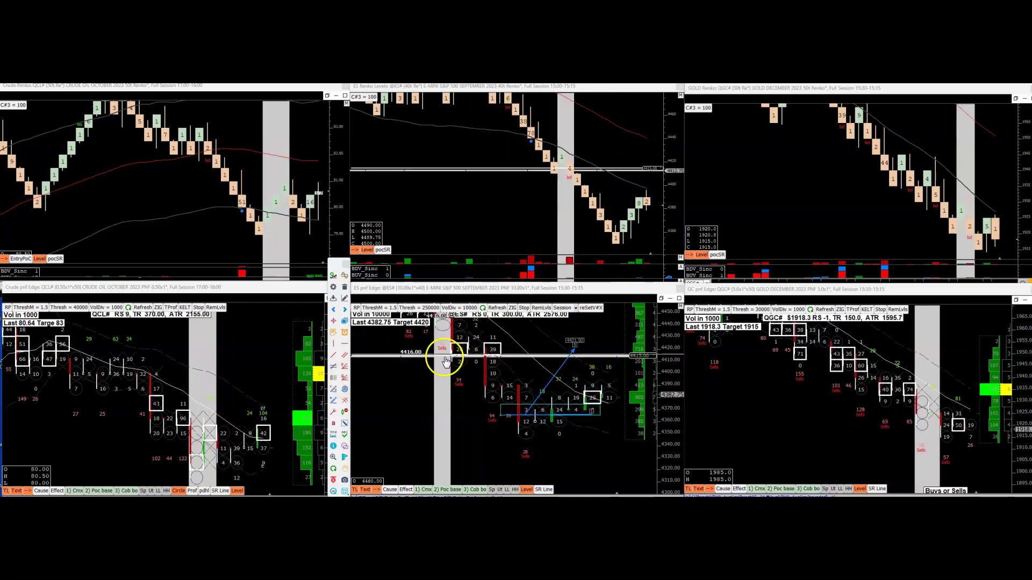
pyautogui.click(463, 346)
pyautogui.click(450, 348)
pyautogui.click(457, 347)
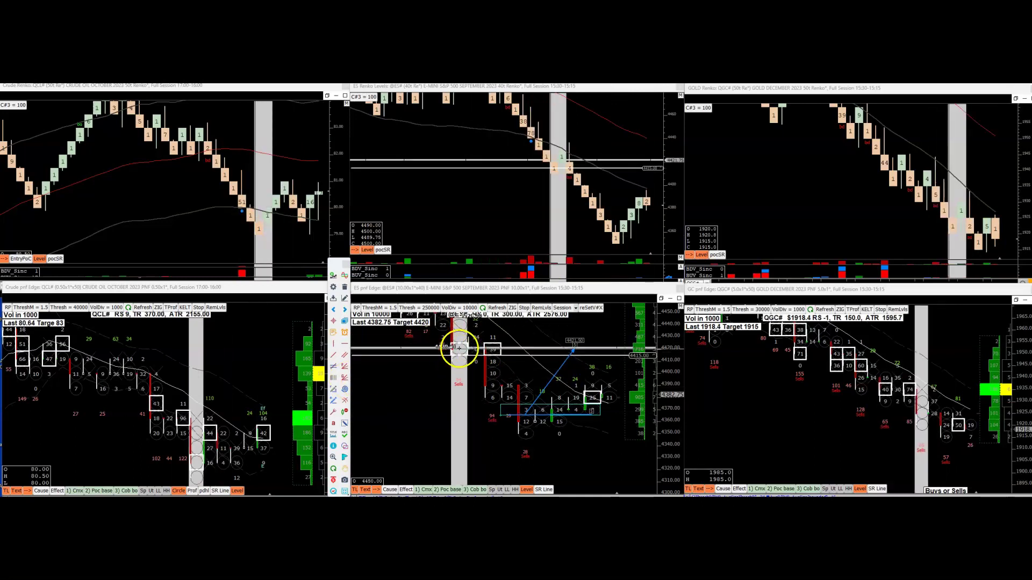
pyautogui.moveTo(455, 370); pyautogui.dragTo(615, 411)
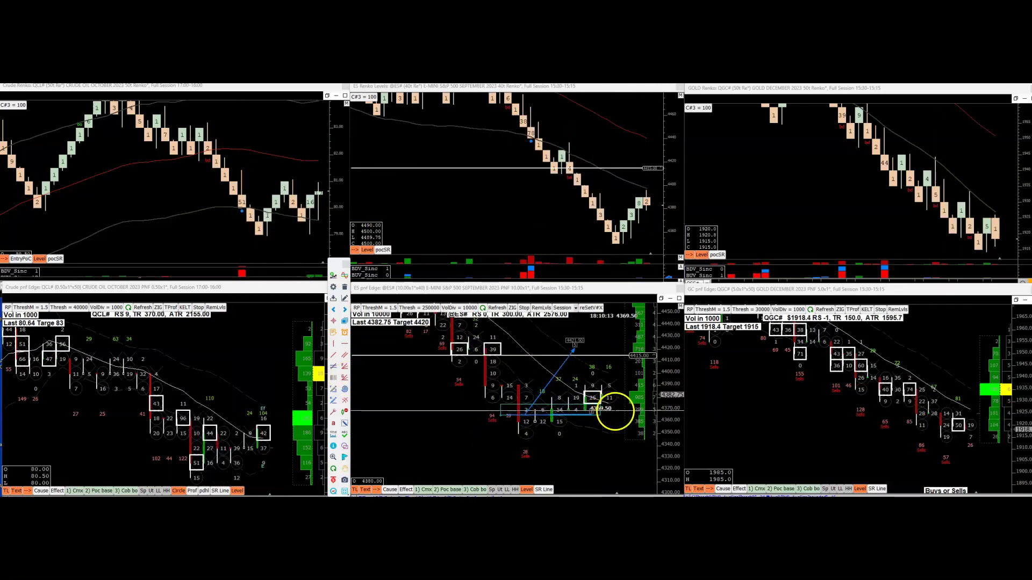
pyautogui.moveTo(433, 391); pyautogui.dragTo(439, 441)
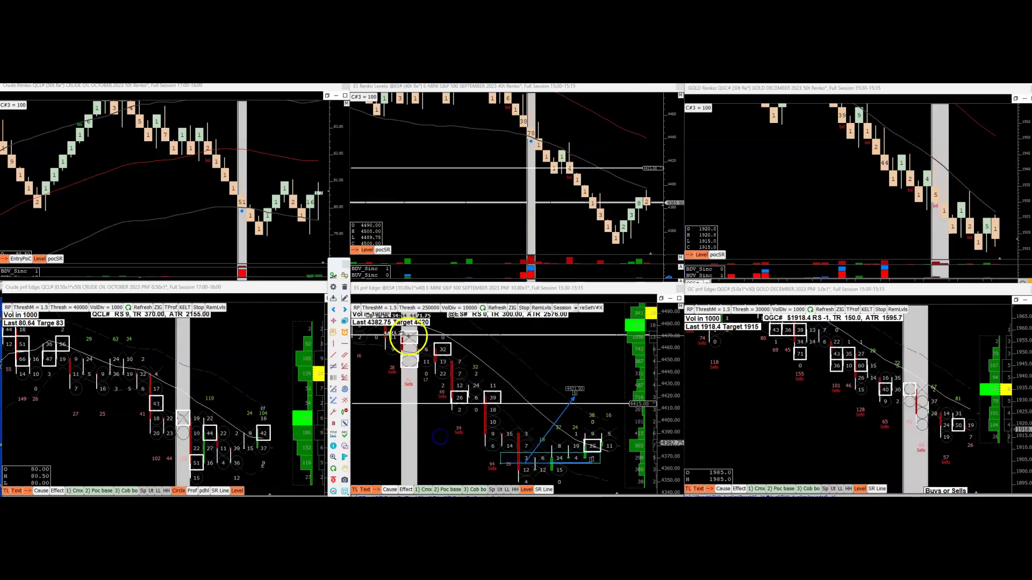
pyautogui.click(417, 346)
pyautogui.click(432, 454)
pyautogui.moveTo(432, 454)
pyautogui.mouseDown()
pyautogui.moveTo(422, 377)
pyautogui.moveTo(441, 437)
pyautogui.mouseUp()
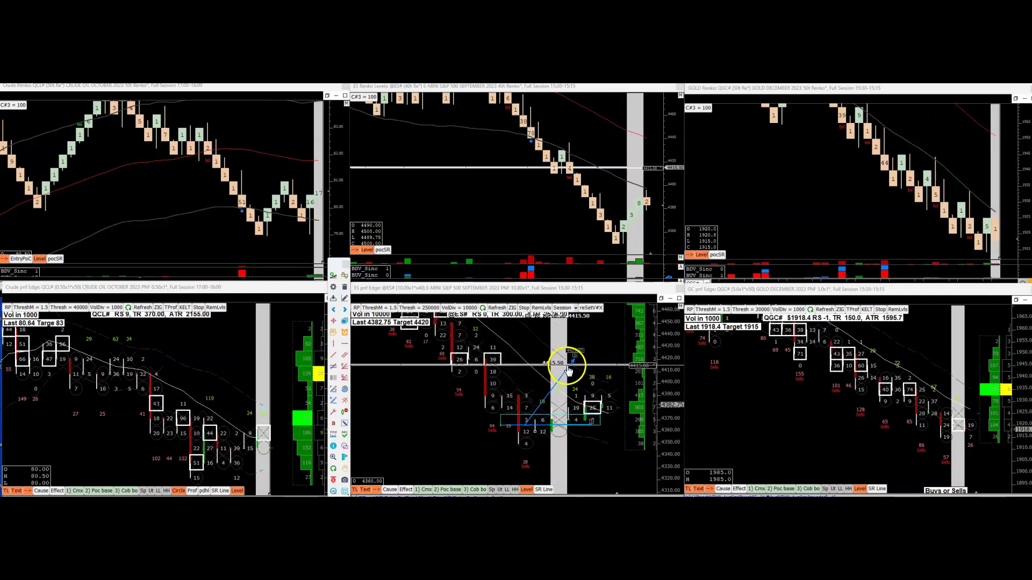
# Adjust the tip of the E-mini S&P 500 target arrow to 4420.00.
pyautogui.click(433, 401)
pyautogui.moveTo(227, 365); pyautogui.dragTo(227, 335)
pyautogui.click(561, 347)
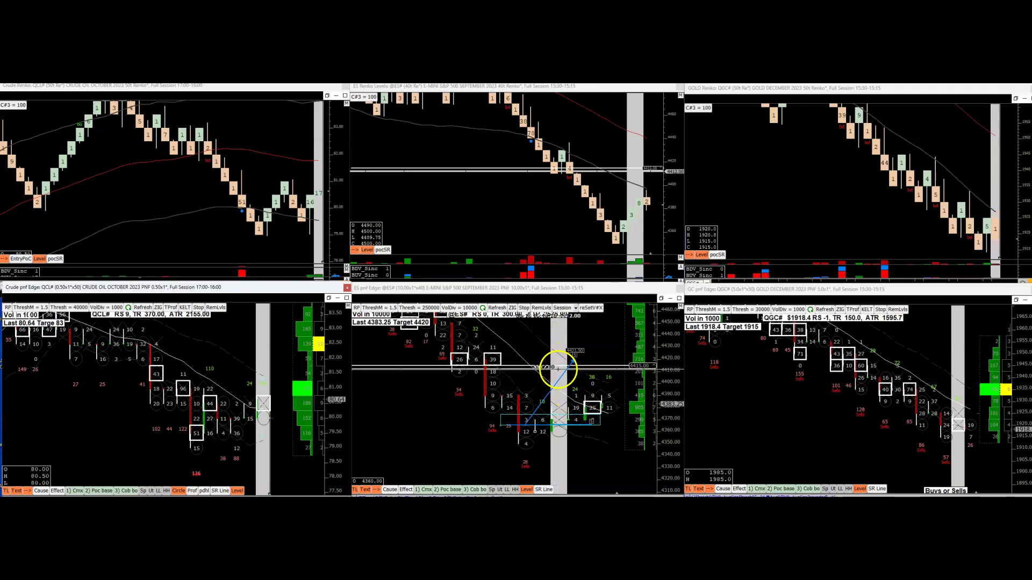
pyautogui.click(573, 362)
pyautogui.click(576, 361)
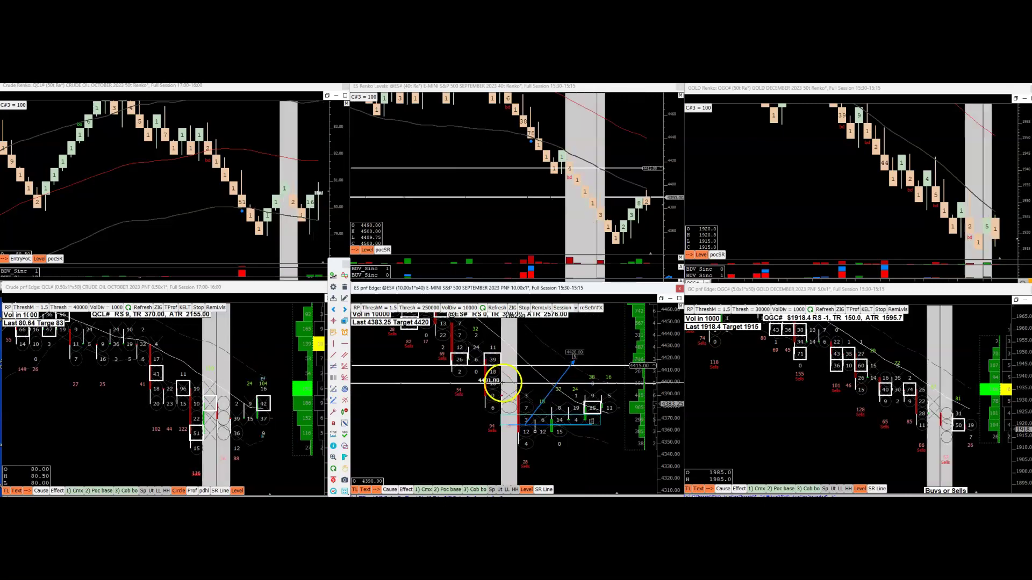
# Examine the crude oil point-and-figure chart's recent columns and high-volume boxes, comparing them with the Renko chart's earlier price area.
pyautogui.click(113, 444)
pyautogui.scroll(1, 113, 445)
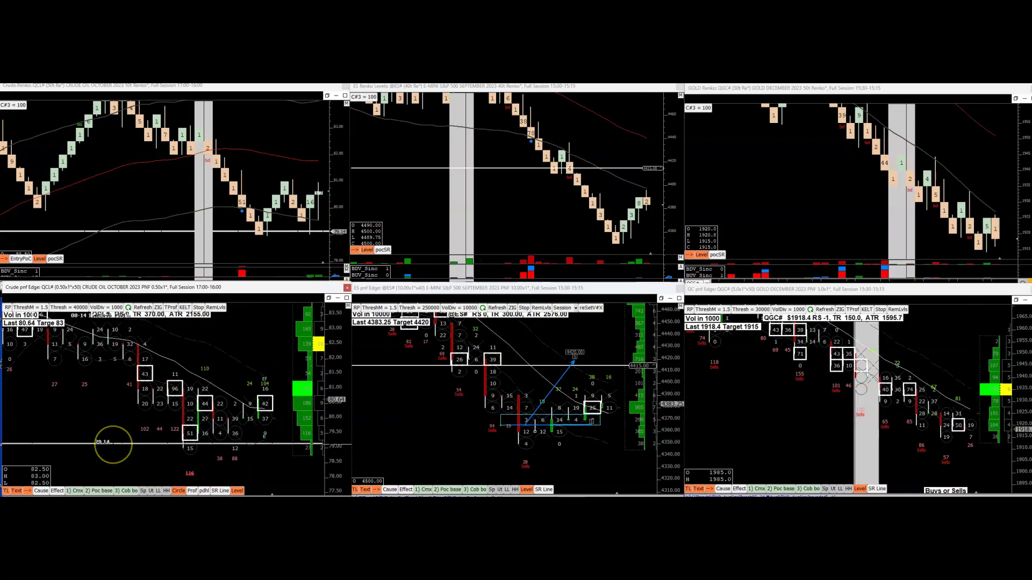
pyautogui.moveTo(97, 414); pyautogui.dragTo(92, 431)
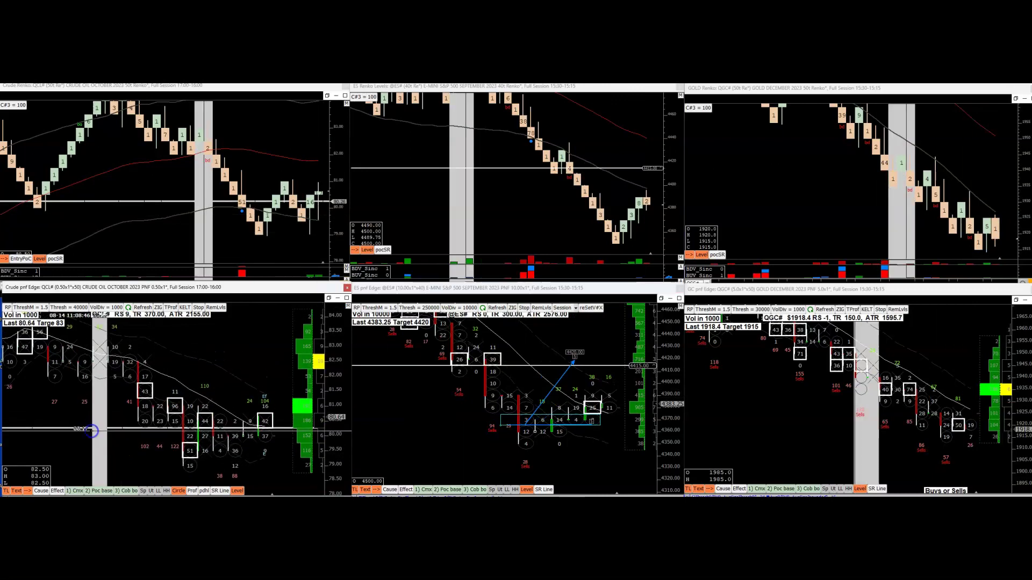
pyautogui.click(214, 378)
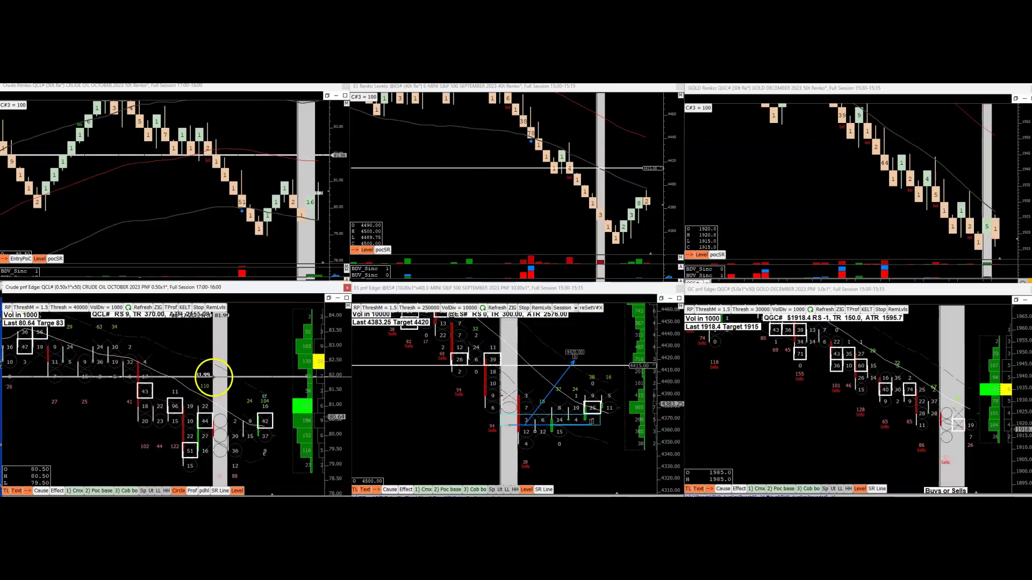
pyautogui.click(248, 362)
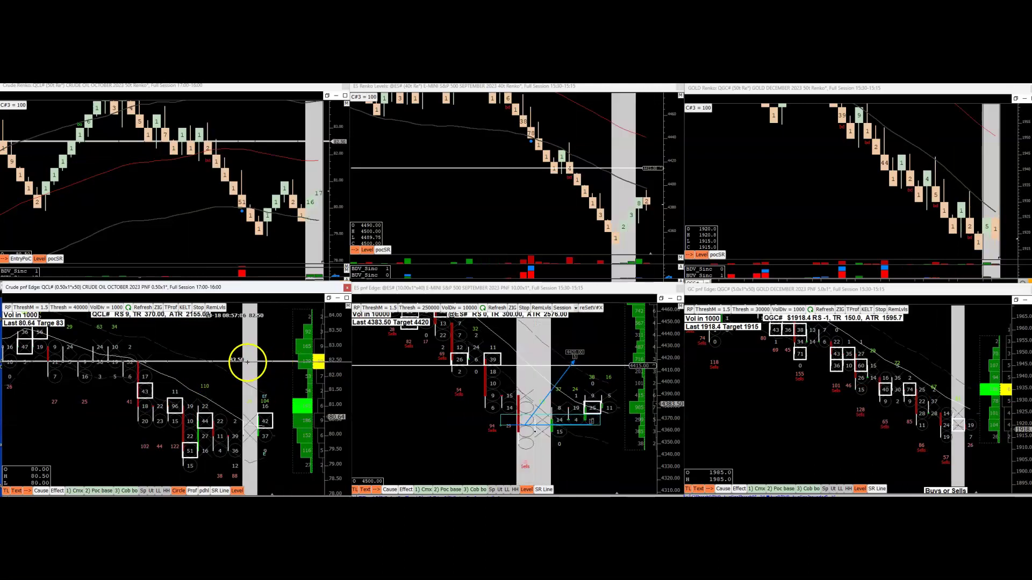
pyautogui.click(147, 151)
pyautogui.click(156, 177)
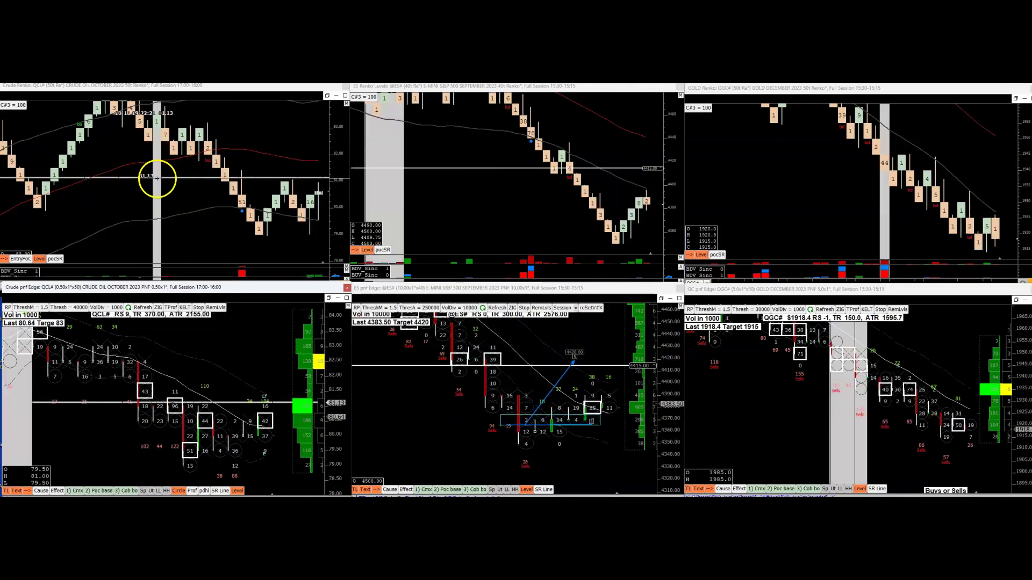
pyautogui.click(71, 430)
pyautogui.click(103, 427)
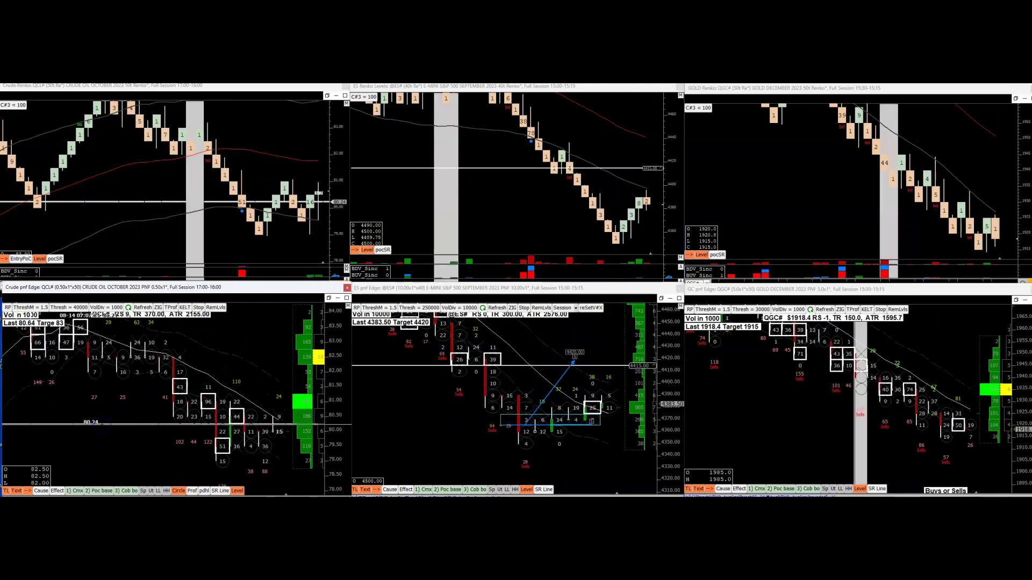
# Mark two horizontal levels on the crude oil point-and-figure chart, at about 81.2 and about 82.2.
pyautogui.moveTo(104, 424); pyautogui.dragTo(171, 490)
pyautogui.click(237, 491)
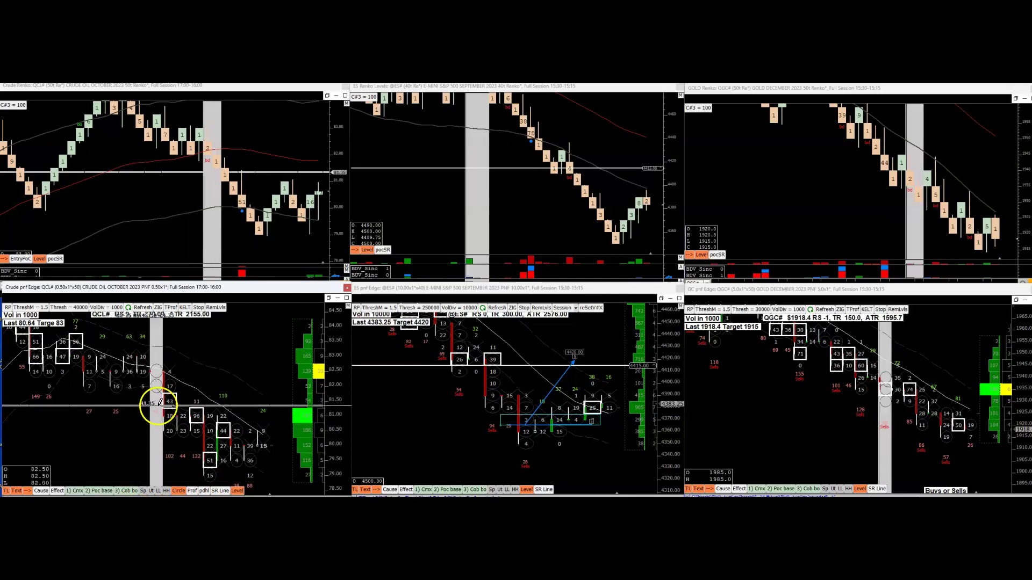
pyautogui.moveTo(167, 404); pyautogui.dragTo(195, 156)
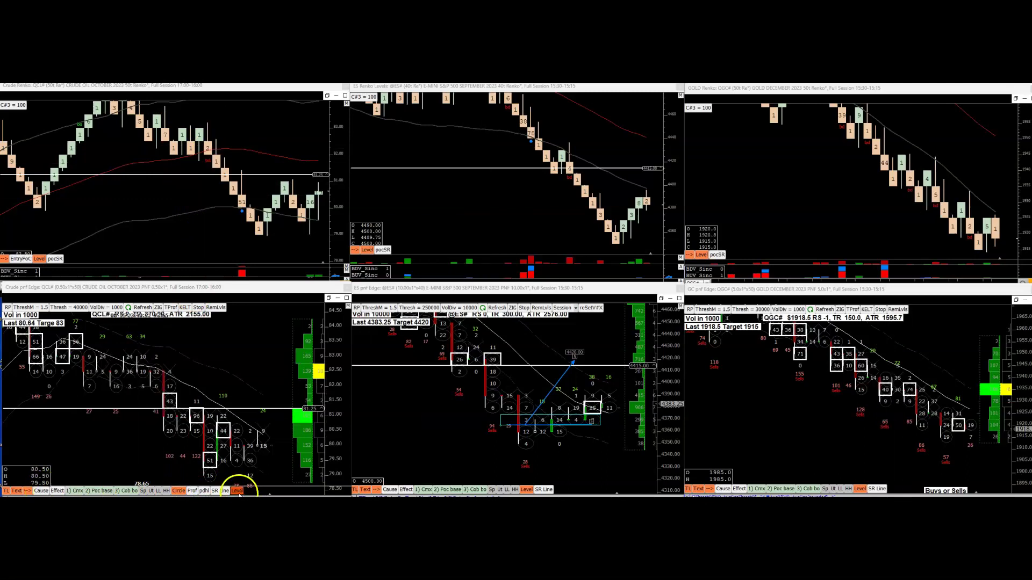
pyautogui.moveTo(238, 492); pyautogui.dragTo(26, 377)
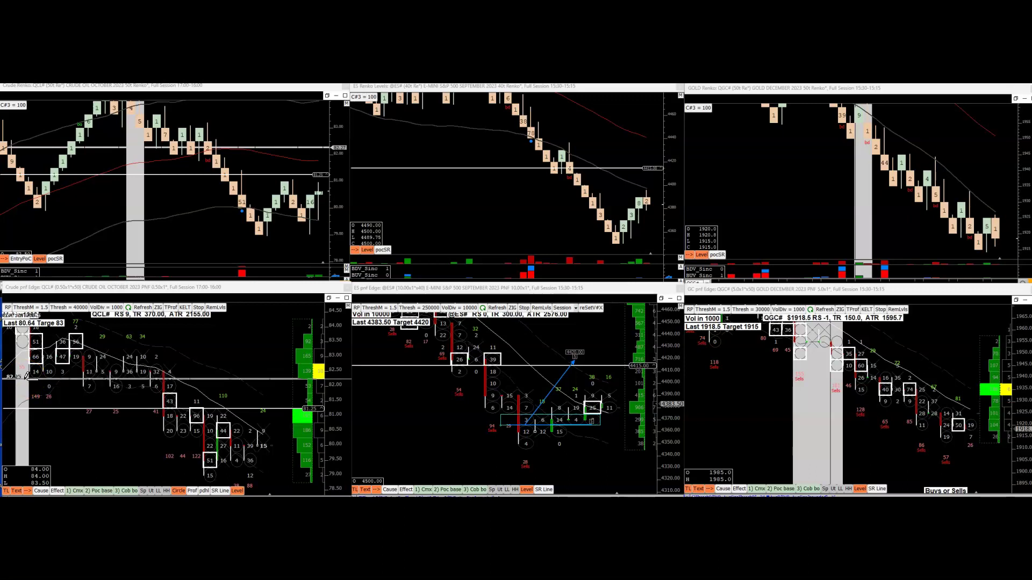
pyautogui.moveTo(24, 379); pyautogui.dragTo(58, 365)
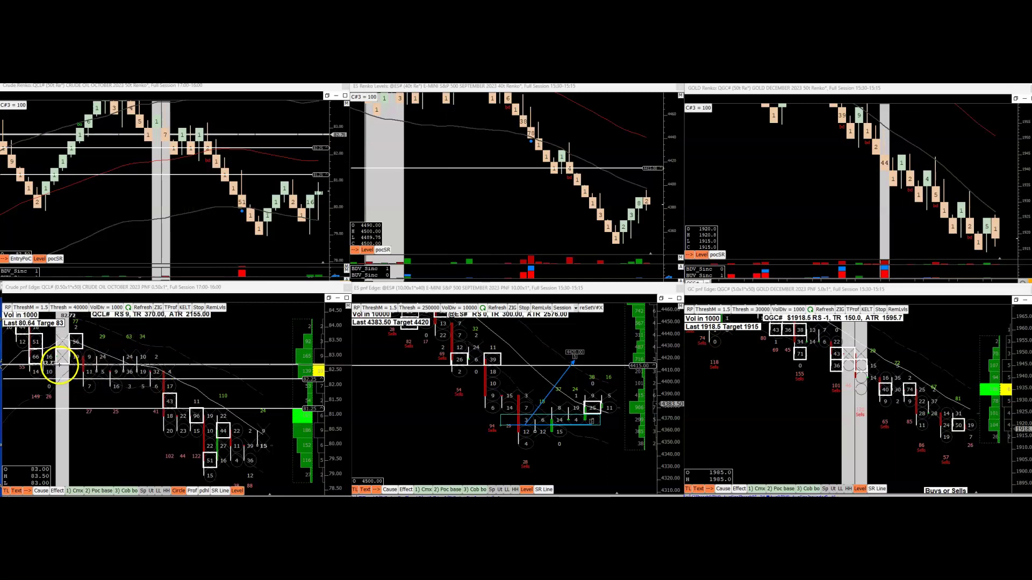